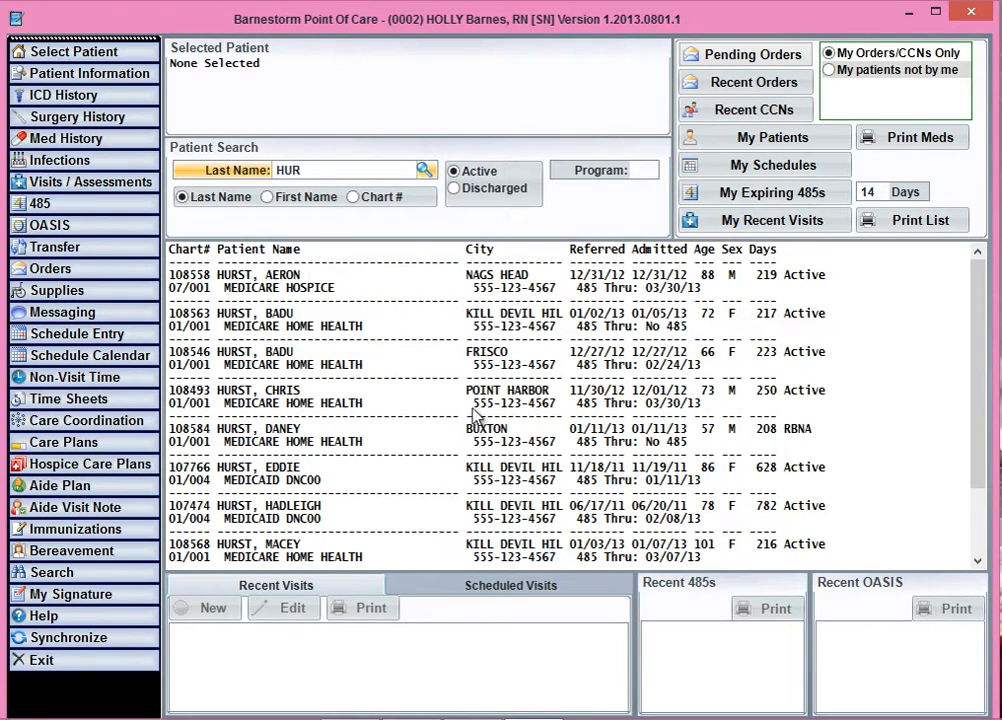
# Select the Point Harbor patient admitted 12/01/12 and open that patient's medication history from the orders screen
pyautogui.click(286, 394)
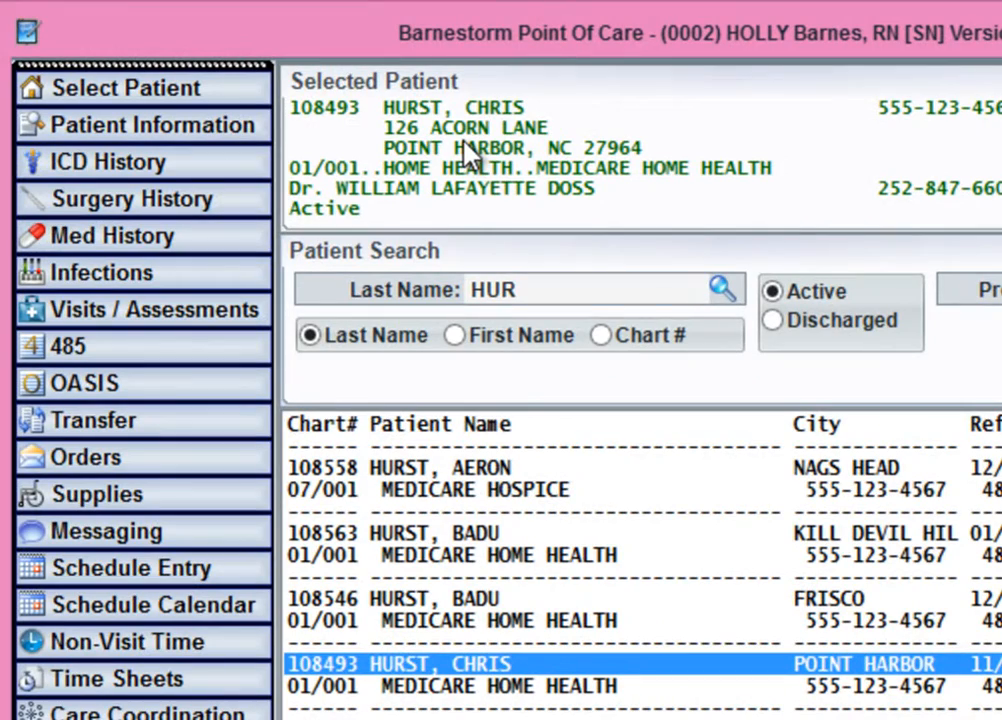
pyautogui.click(112, 465)
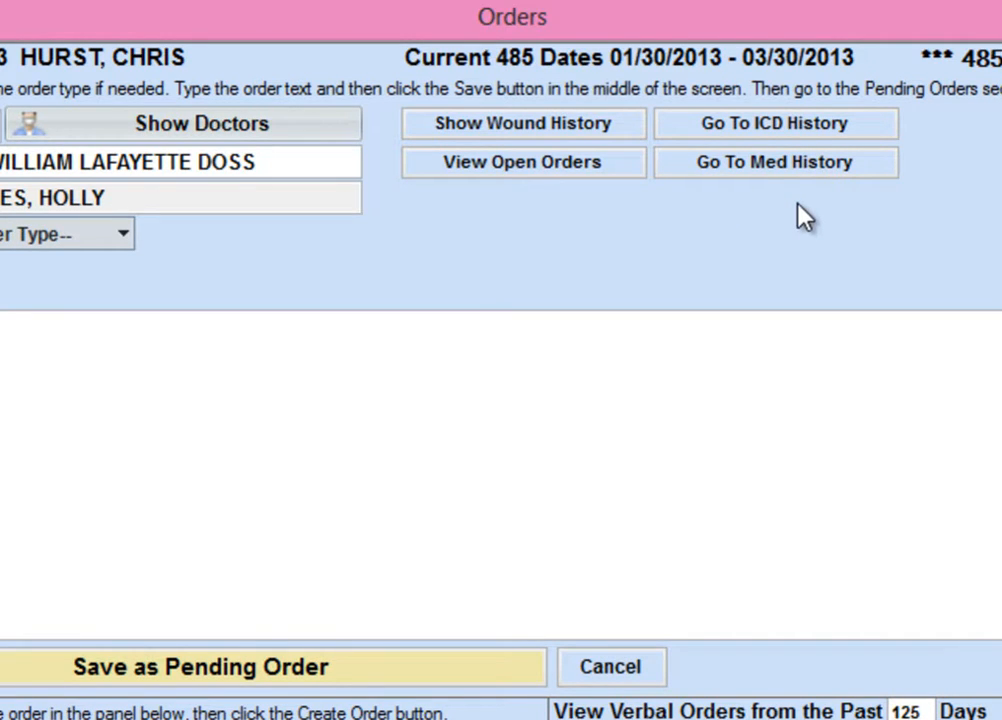
pyautogui.click(790, 168)
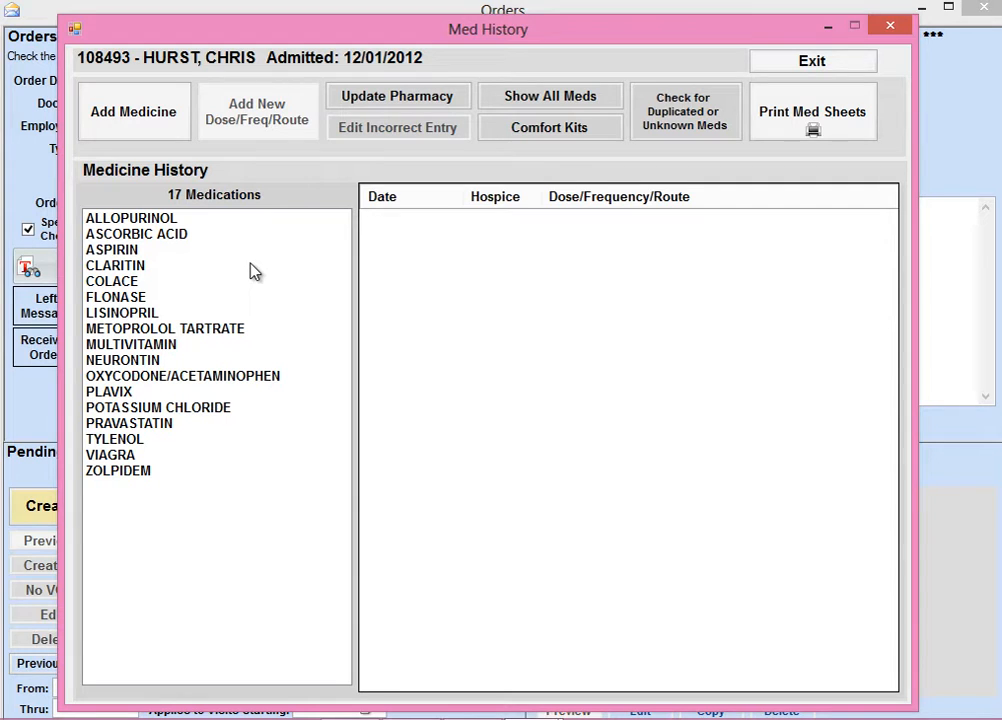
# Add the medicine COUMADIN with dose, frequency and route "2.5 mg qd po" and save it to the medication history
pyautogui.click(142, 111)
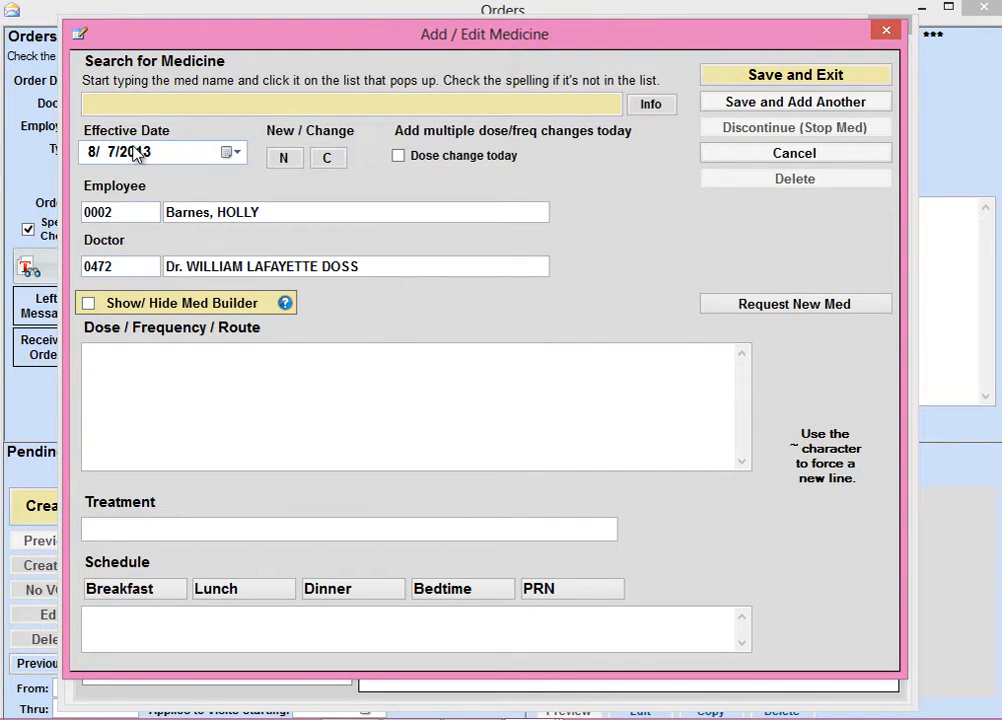
pyautogui.click(122, 102)
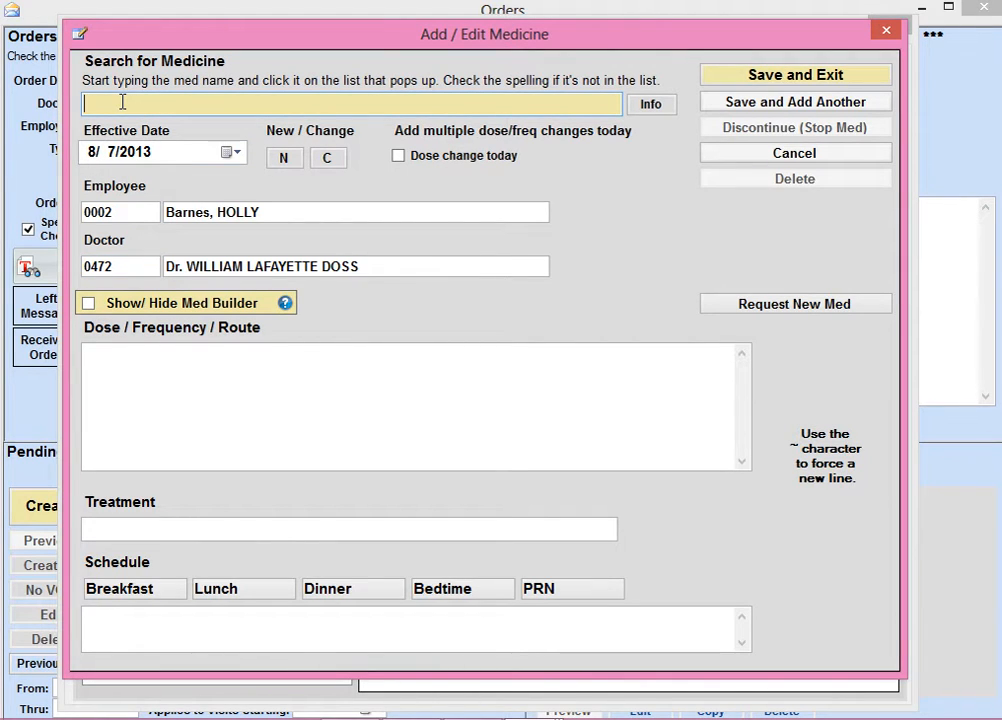
pyautogui.write('cou')
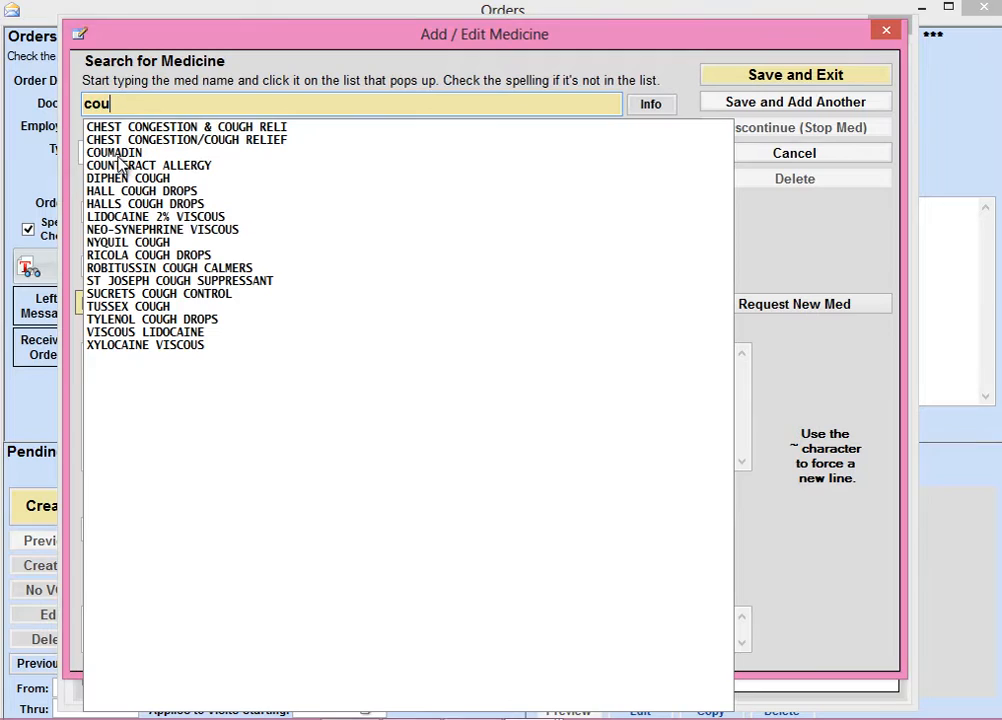
pyautogui.click(100, 152)
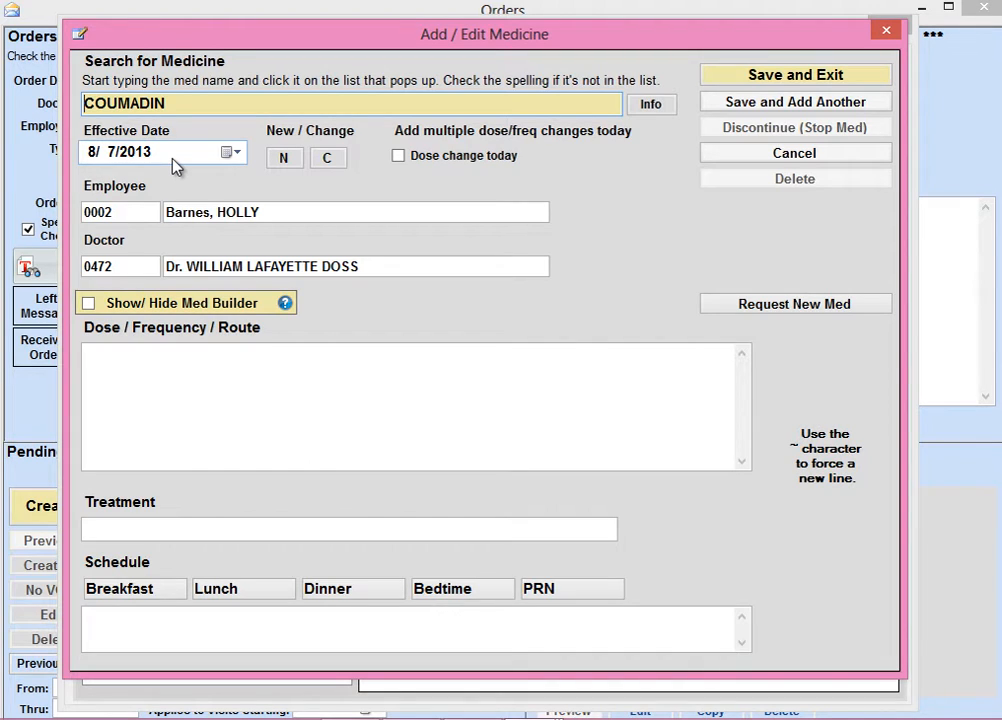
pyautogui.click(140, 361)
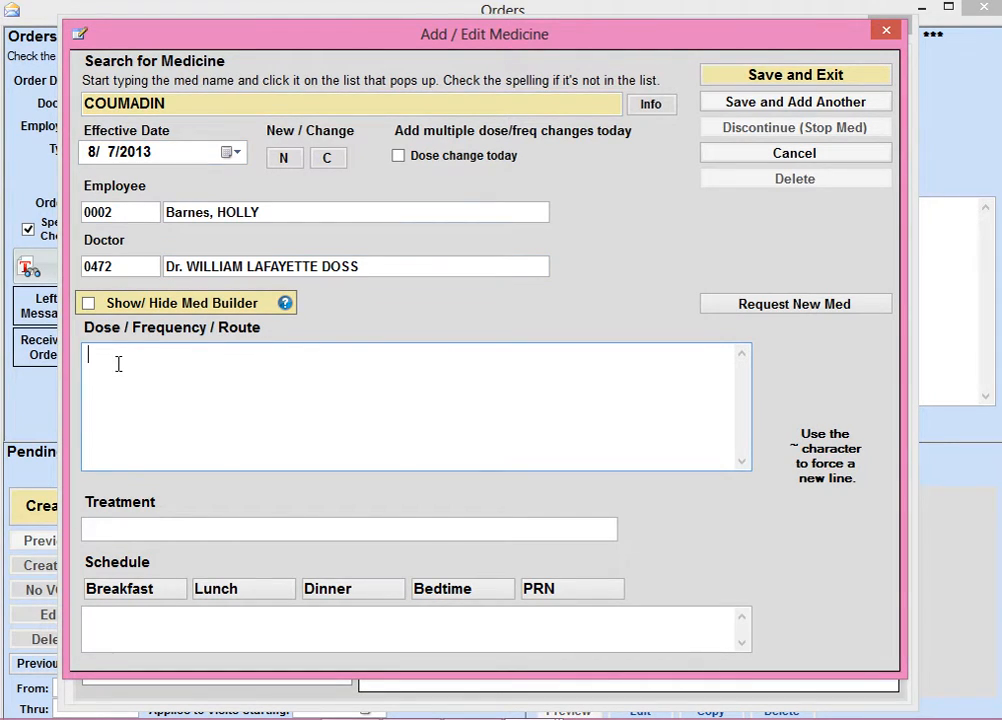
pyautogui.write('2.5 mg qd po')
pyautogui.click(797, 78)
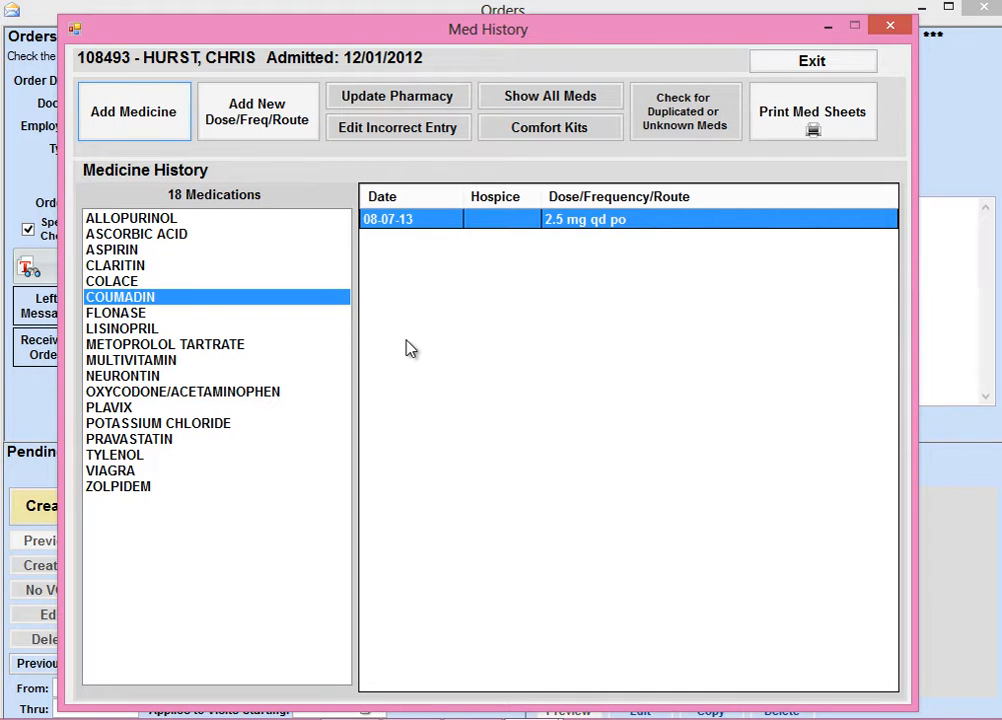
# Add a new LISINOPRIL dose entry of 10mg po qd, save it and leave the medication history
pyautogui.click(150, 331)
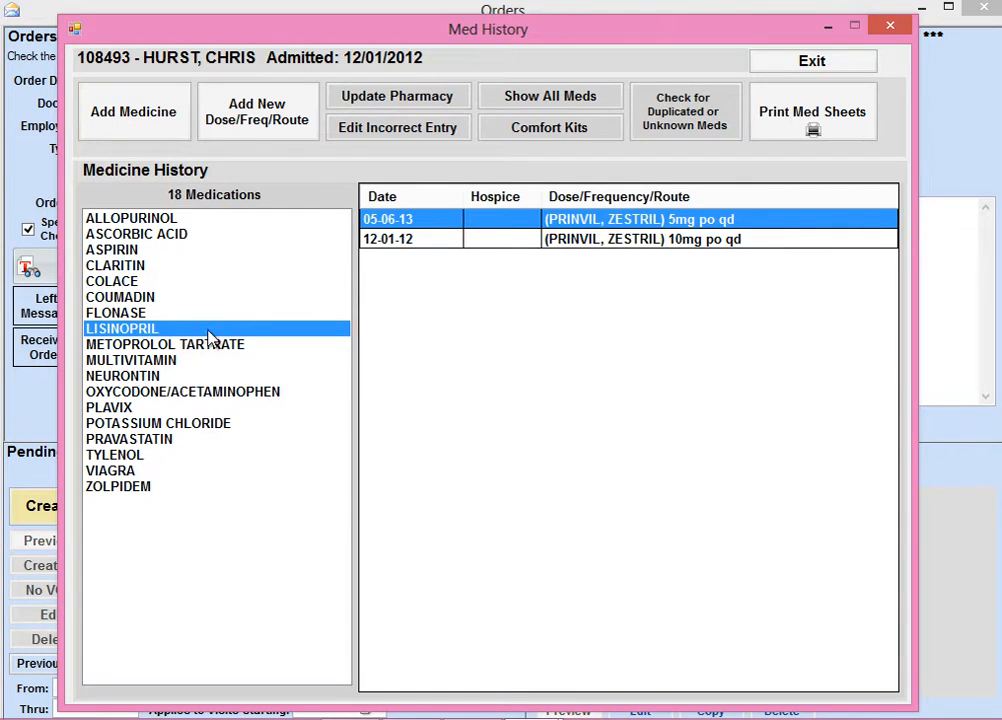
pyautogui.click(262, 106)
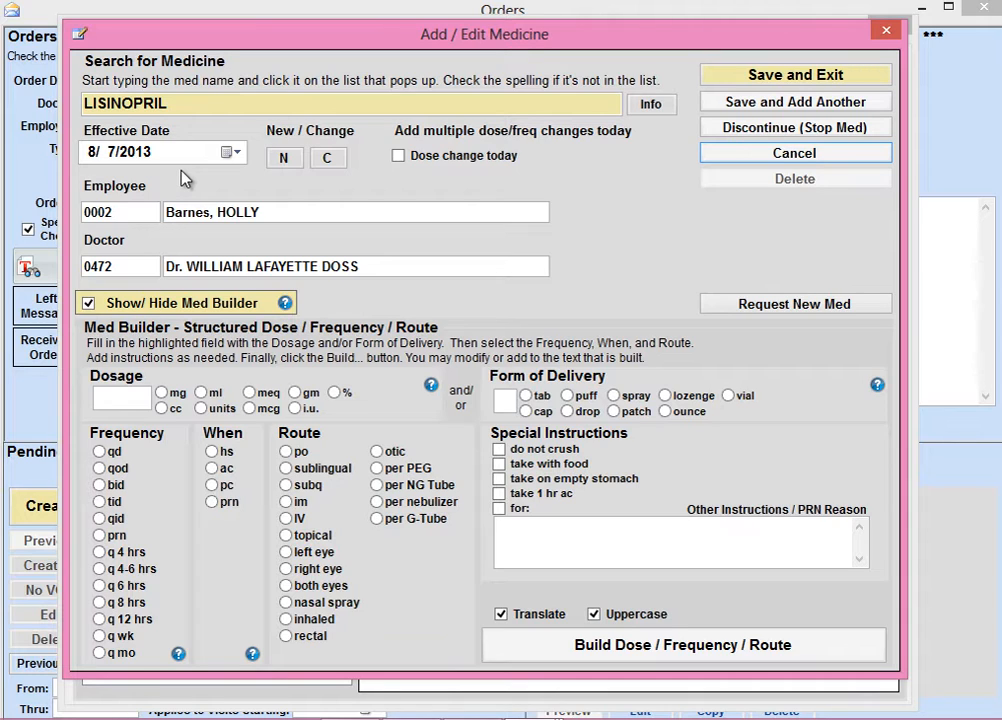
pyautogui.click(88, 303)
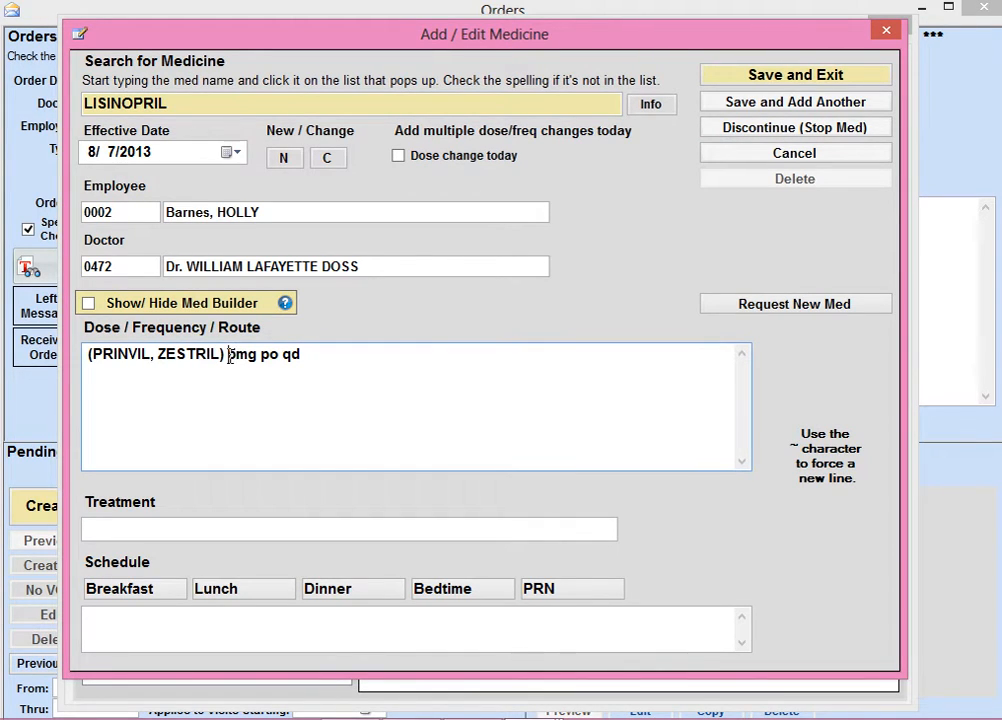
pyautogui.moveTo(229, 355); pyautogui.dragTo(237, 355)
pyautogui.write('10')
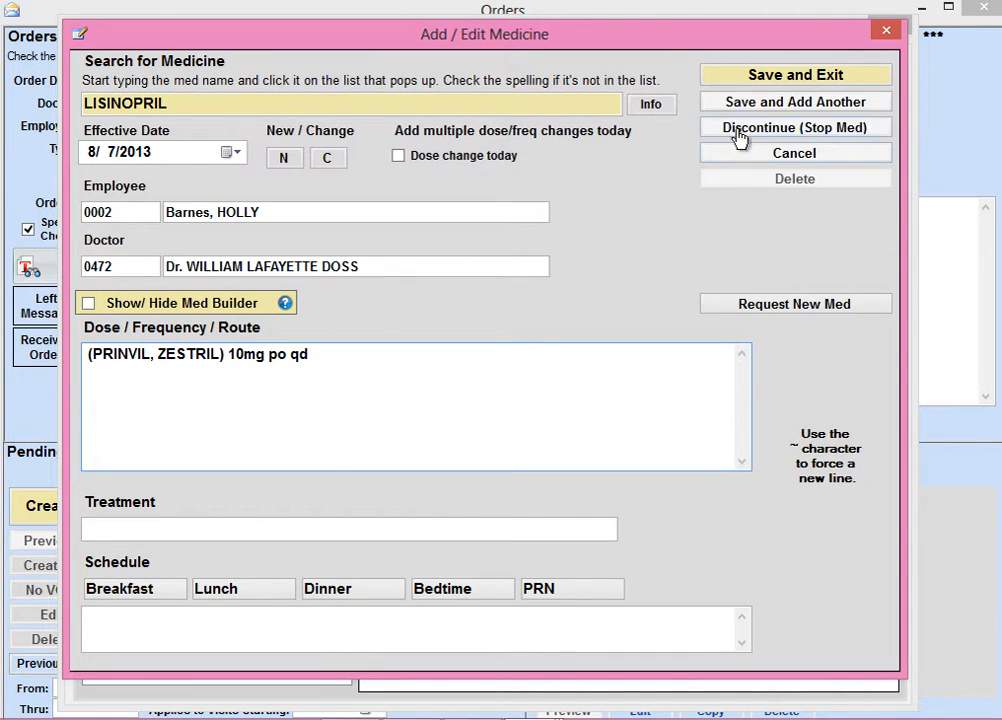
pyautogui.click(776, 80)
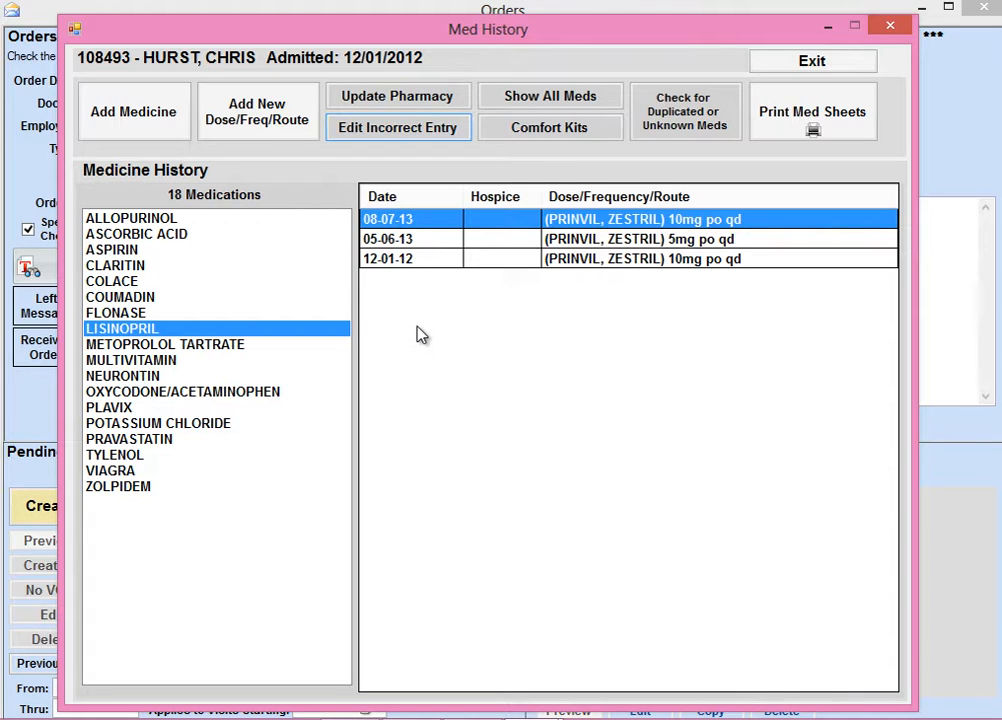
pyautogui.click(808, 63)
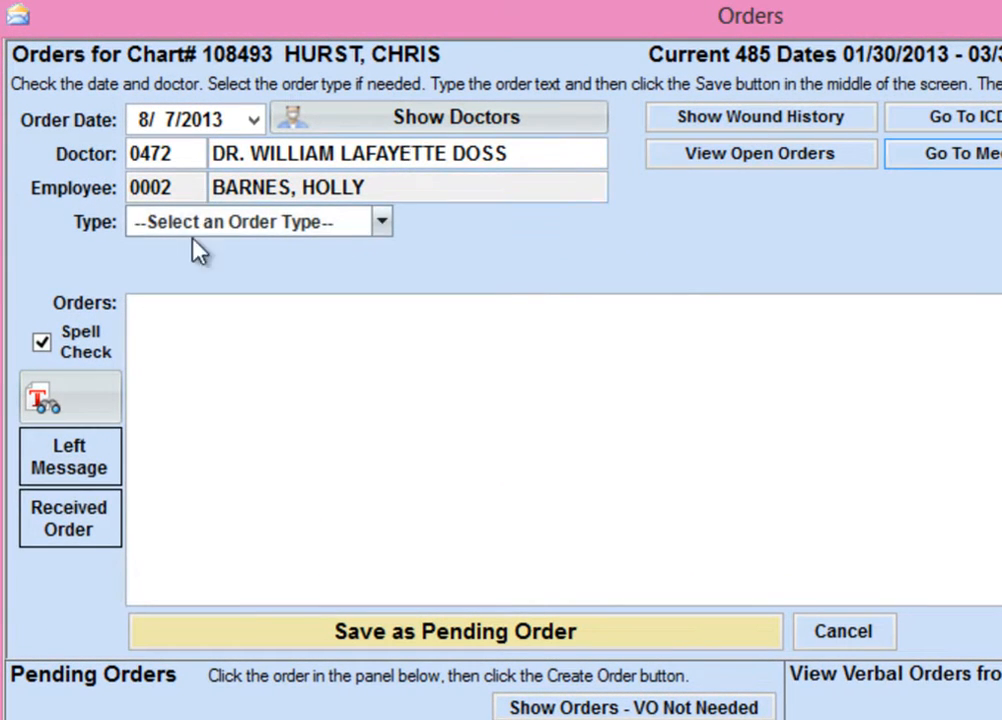
# Set the order type to Medication and fill the order text from the medication history entries
pyautogui.click(382, 223)
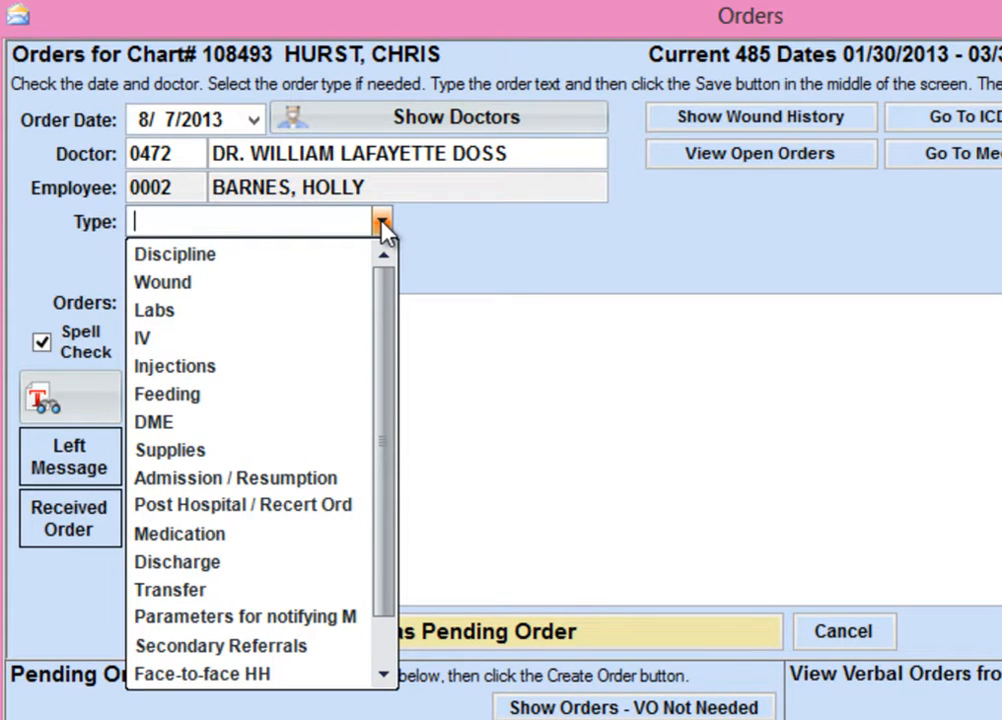
pyautogui.click(231, 538)
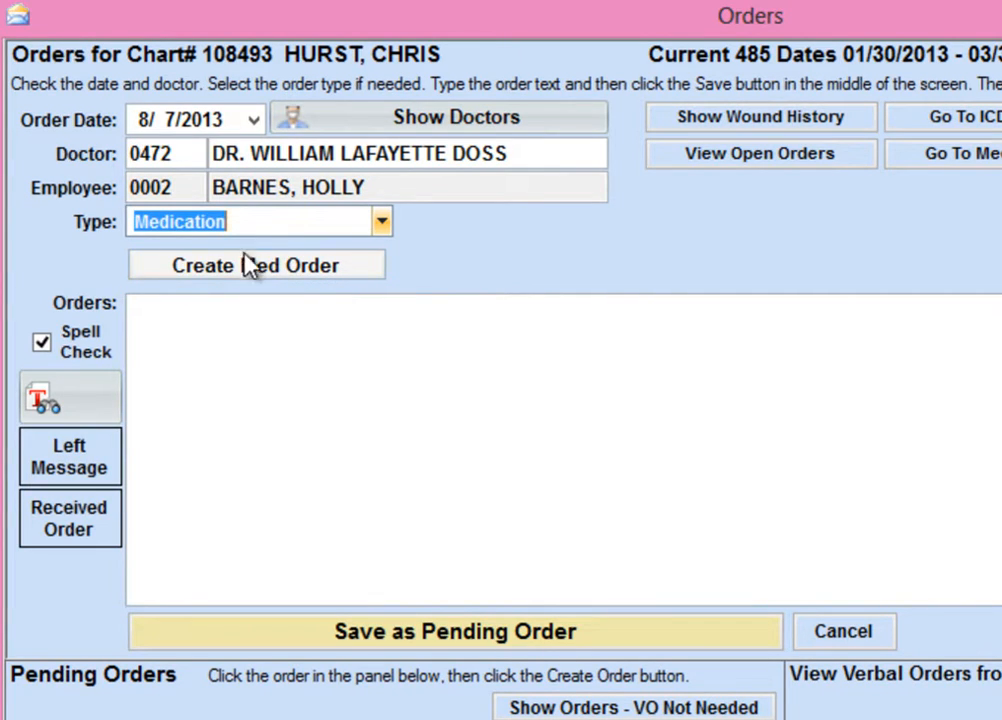
pyautogui.click(281, 270)
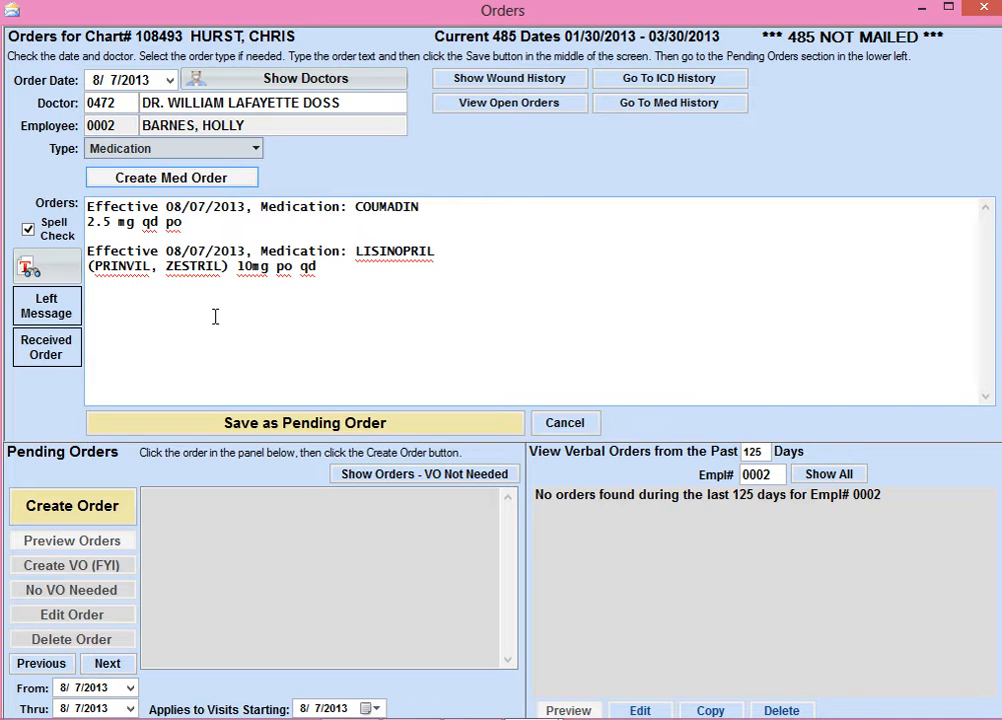
# Add the note "Med changes made after doctor's appointment this morning." below the medications and save the order as pending
pyautogui.click(327, 304)
pyautogui.write('Med ch')
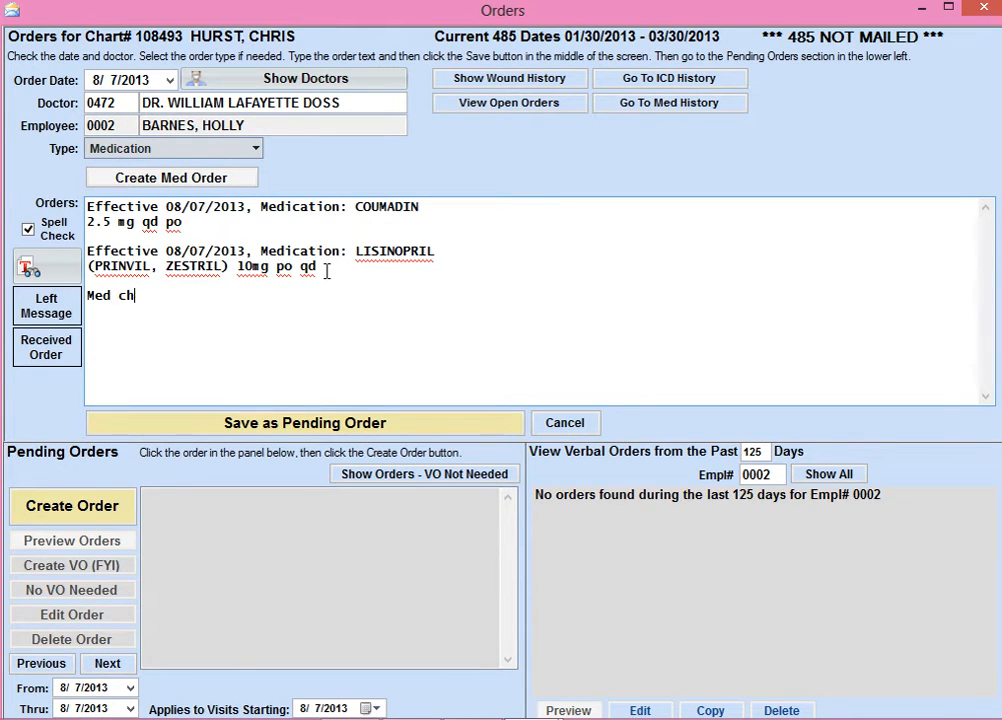
pyautogui.write("anges made after doct'r")
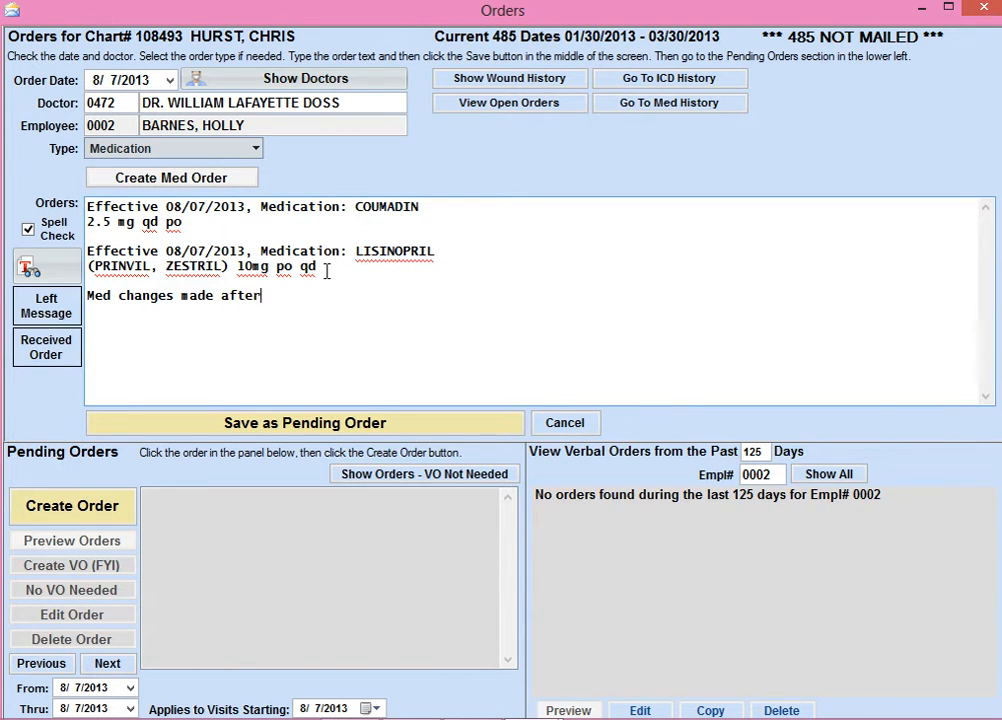
pyautogui.press('BackSpace')
pyautogui.press('BackSpace')
pyautogui.write("or's appoin")
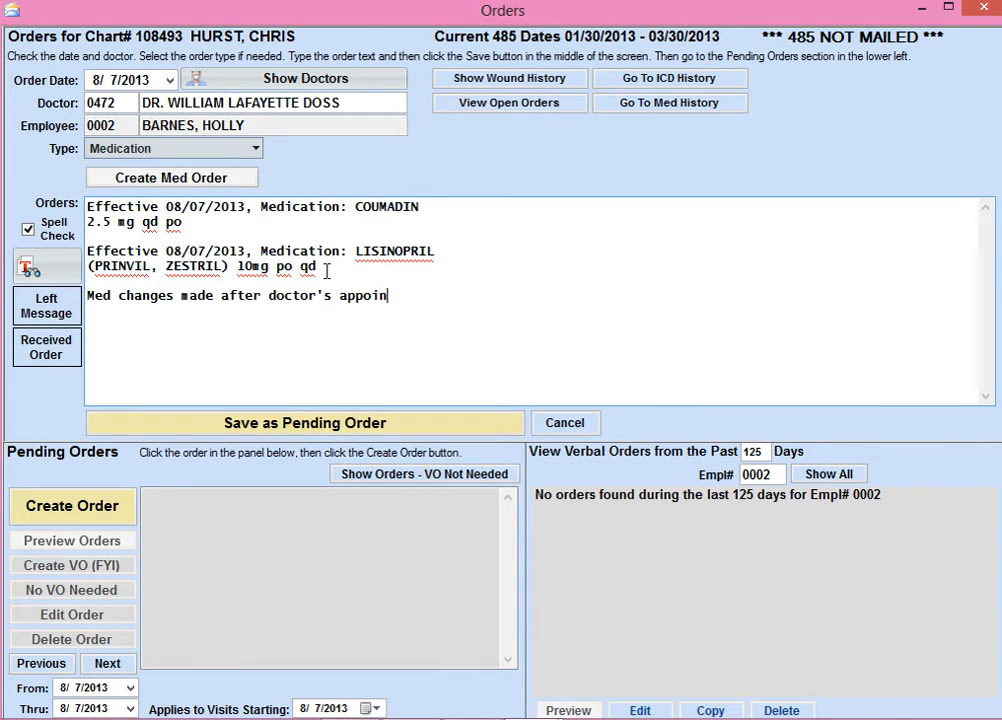
pyautogui.write('tment this morning.')
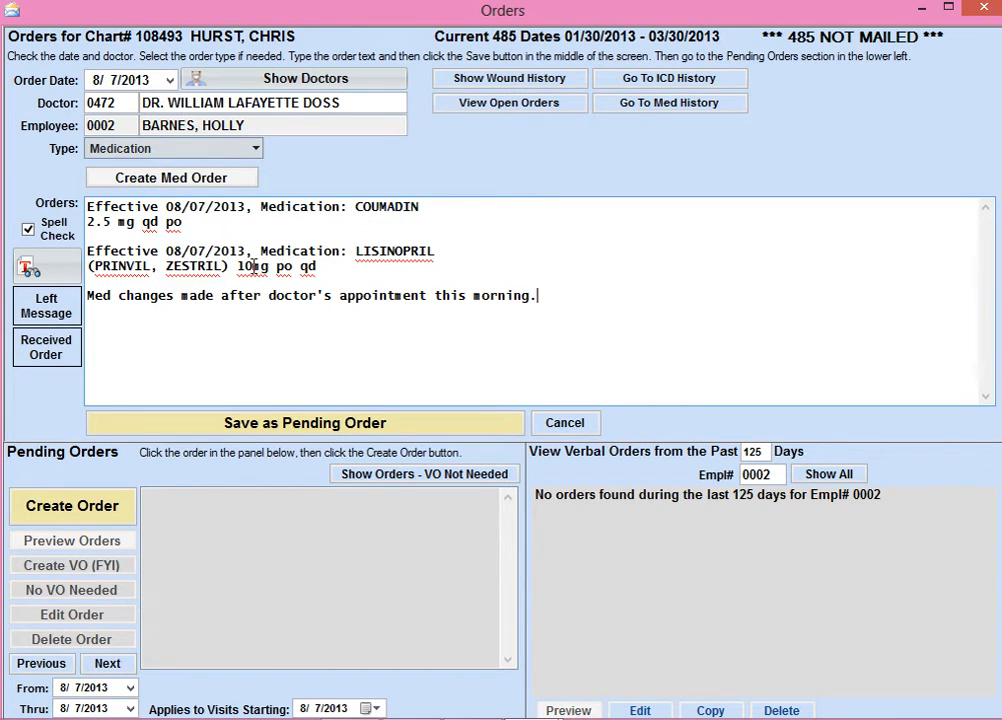
pyautogui.click(316, 432)
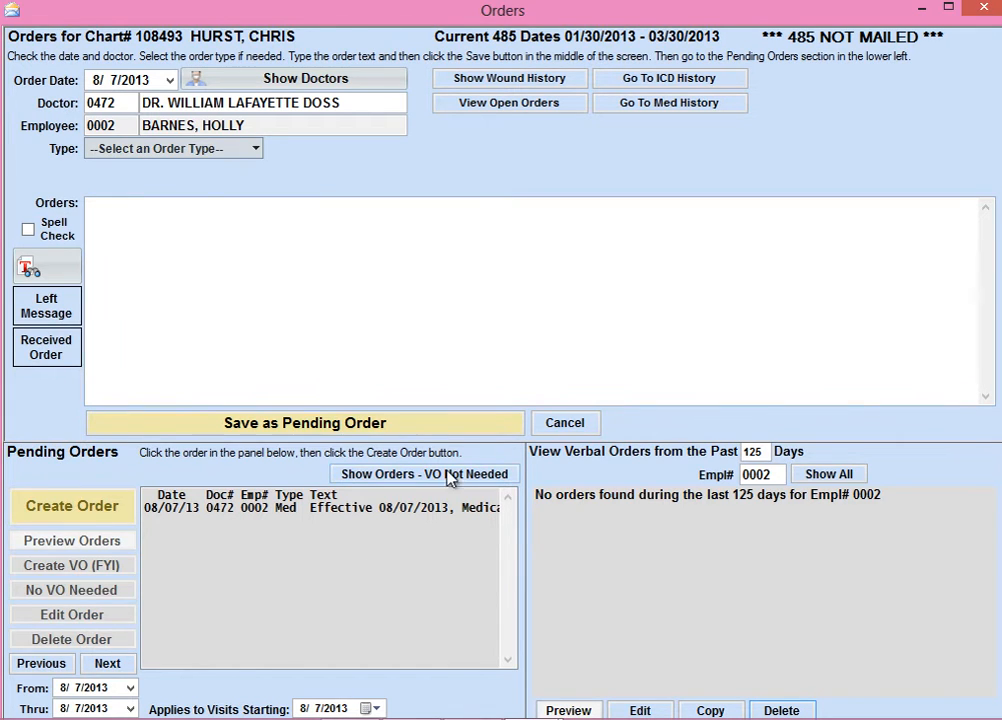
# Create the verbal order from the pending medication order, then close its print preview and the orders window
pyautogui.click(317, 510)
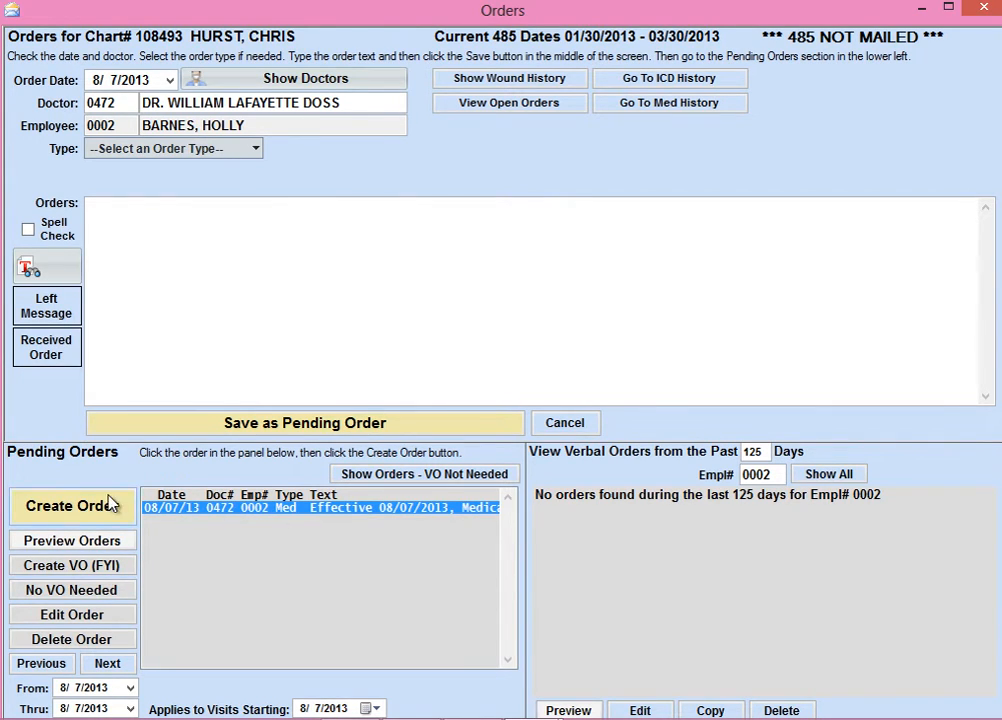
pyautogui.click(76, 514)
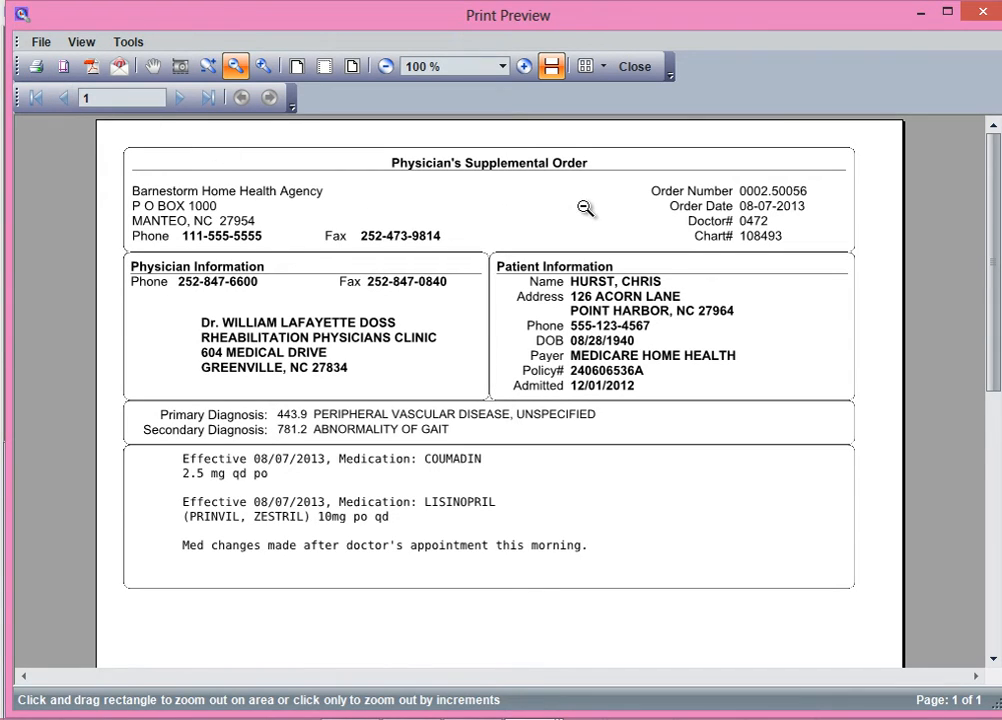
pyautogui.click(632, 67)
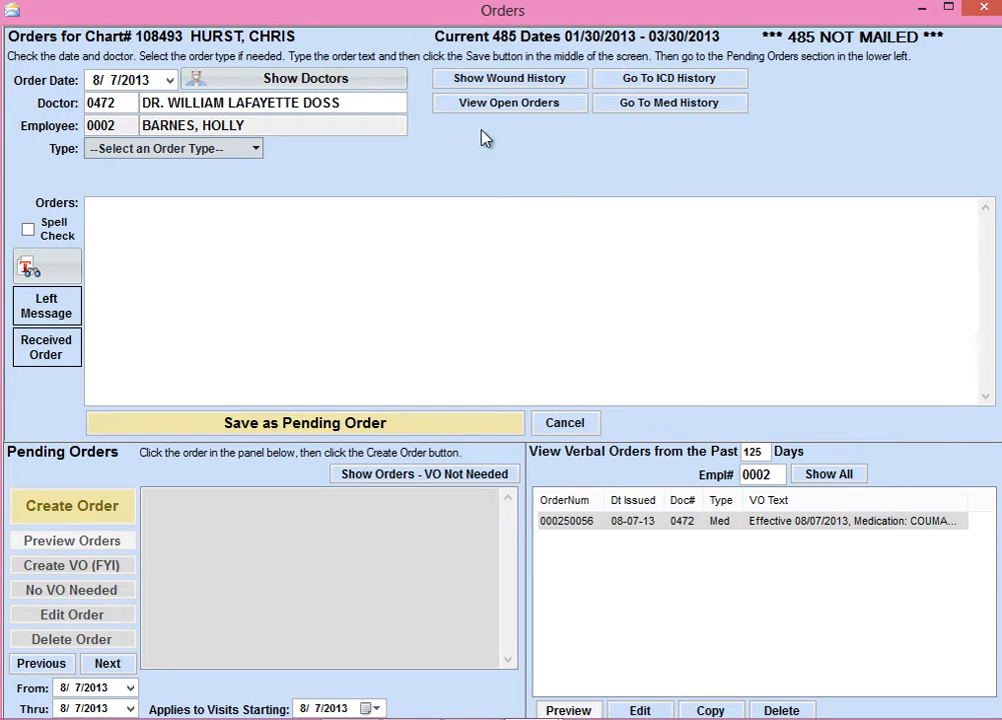
pyautogui.click(978, 16)
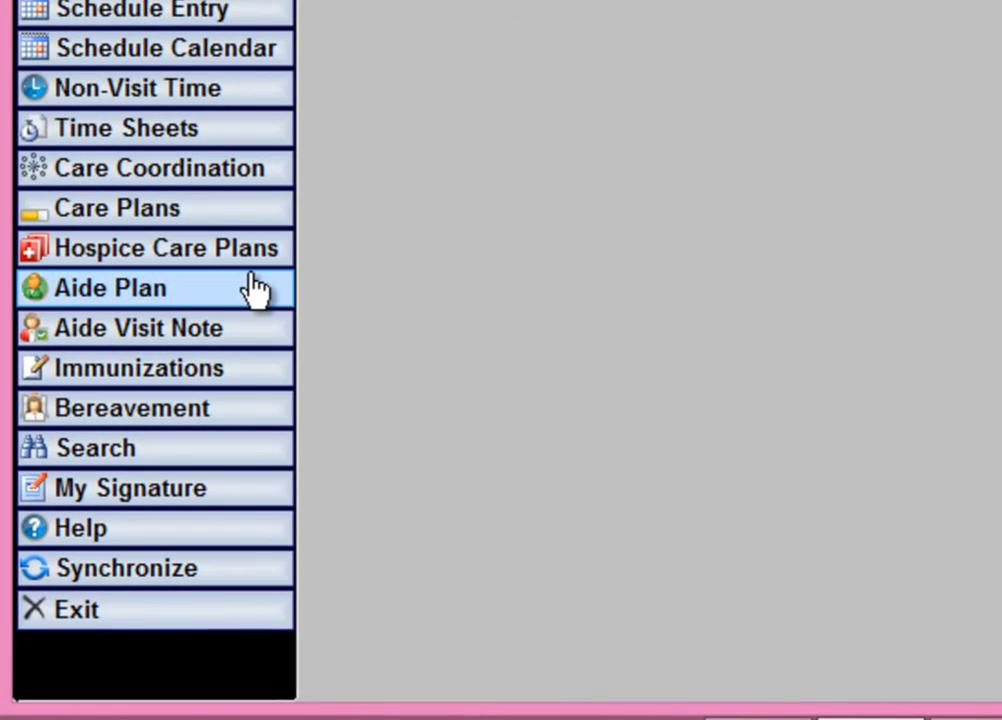
# Look up the Orders help article "Create a Medication Verbal Order" and return to the article list
pyautogui.click(130, 529)
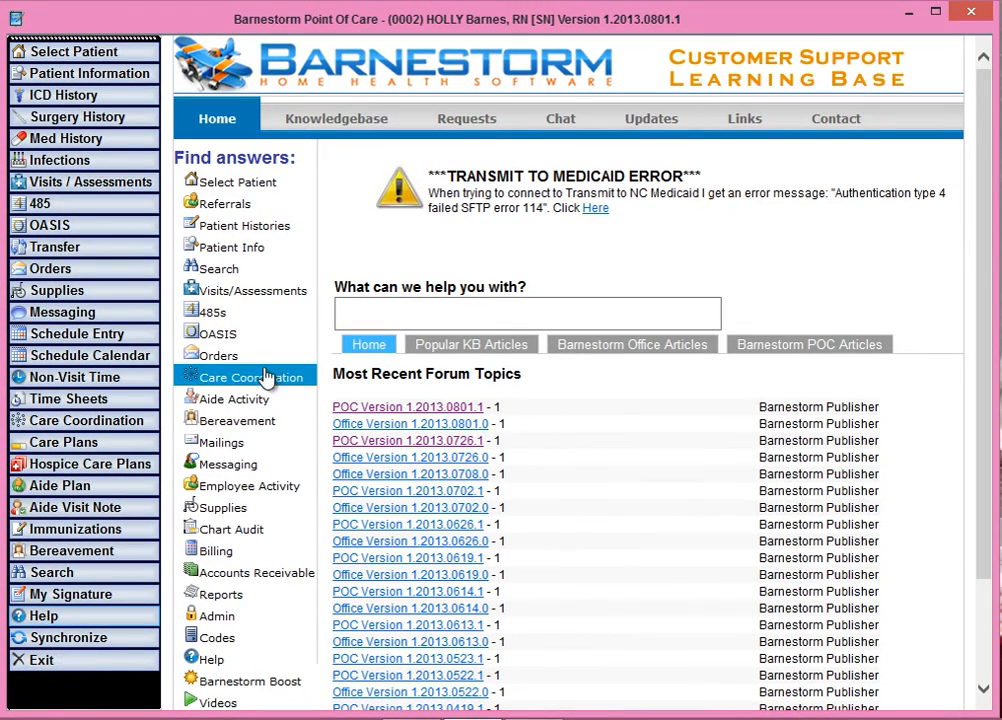
pyautogui.click(228, 356)
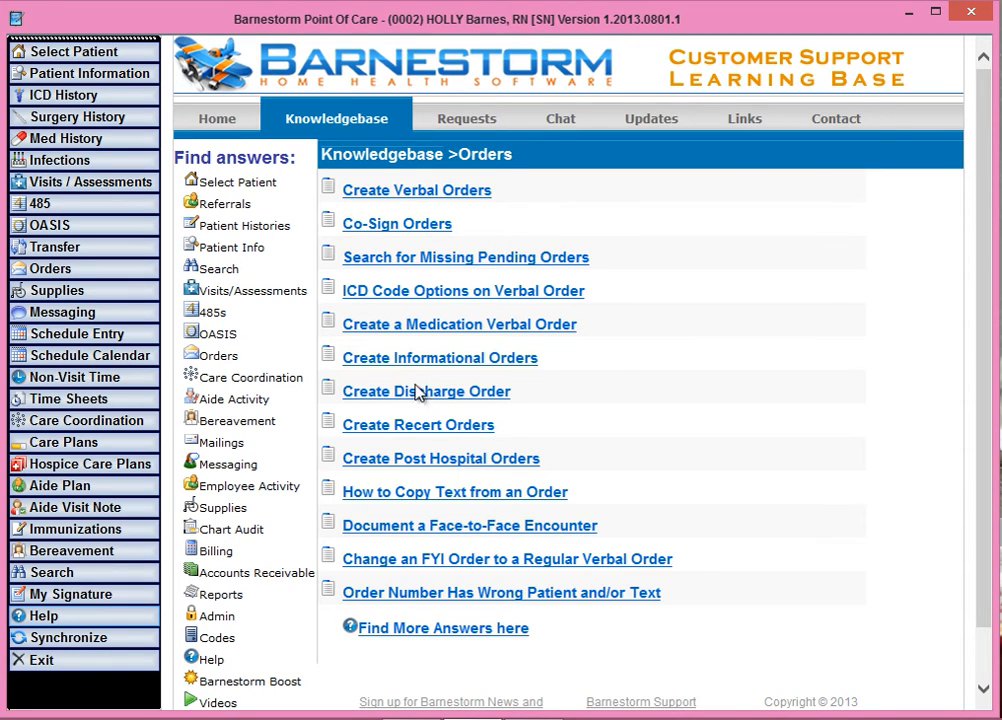
pyautogui.click(427, 325)
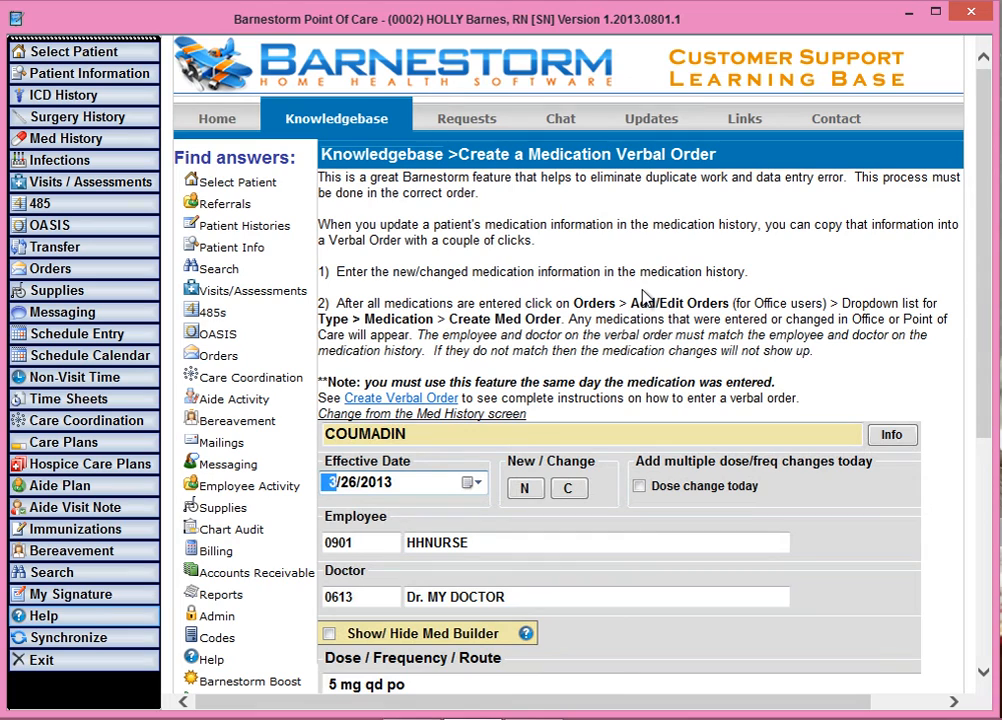
pyautogui.rightClick(647, 251)
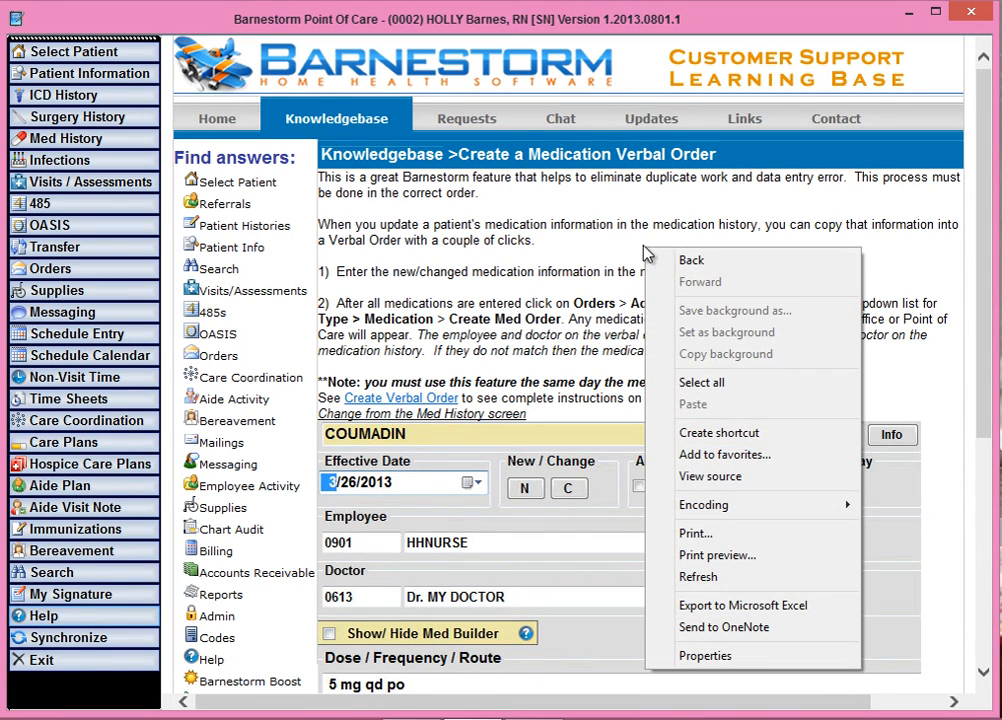
pyautogui.click(695, 263)
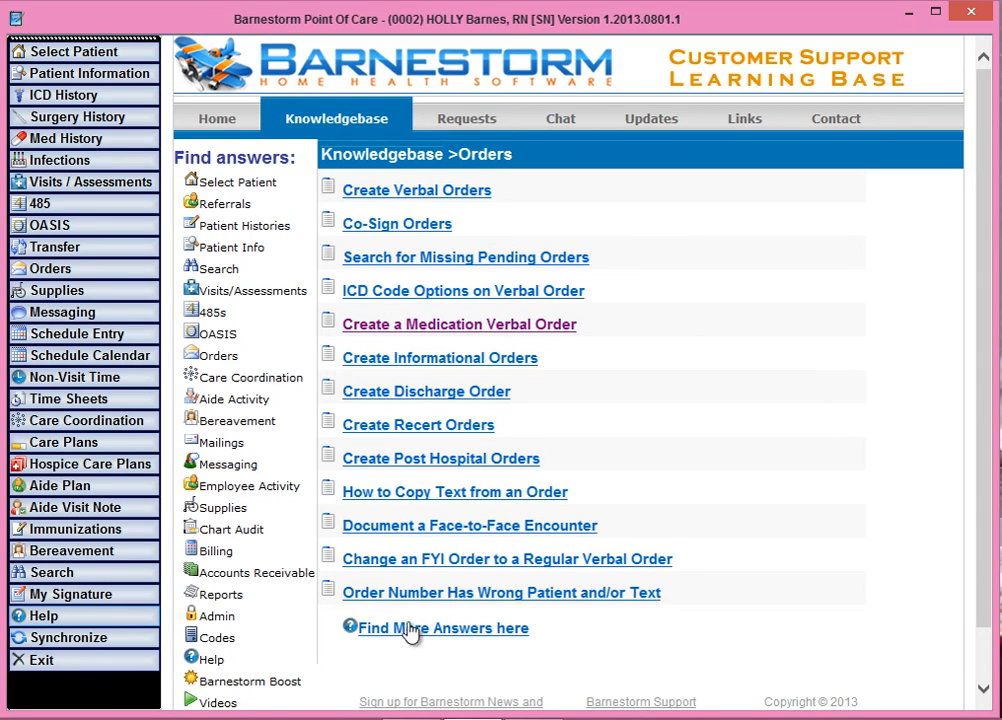
# Browse the full online knowledgebase for Orders, read the article "Add ICD Codes for a Patient" and close the browser
pyautogui.click(464, 643)
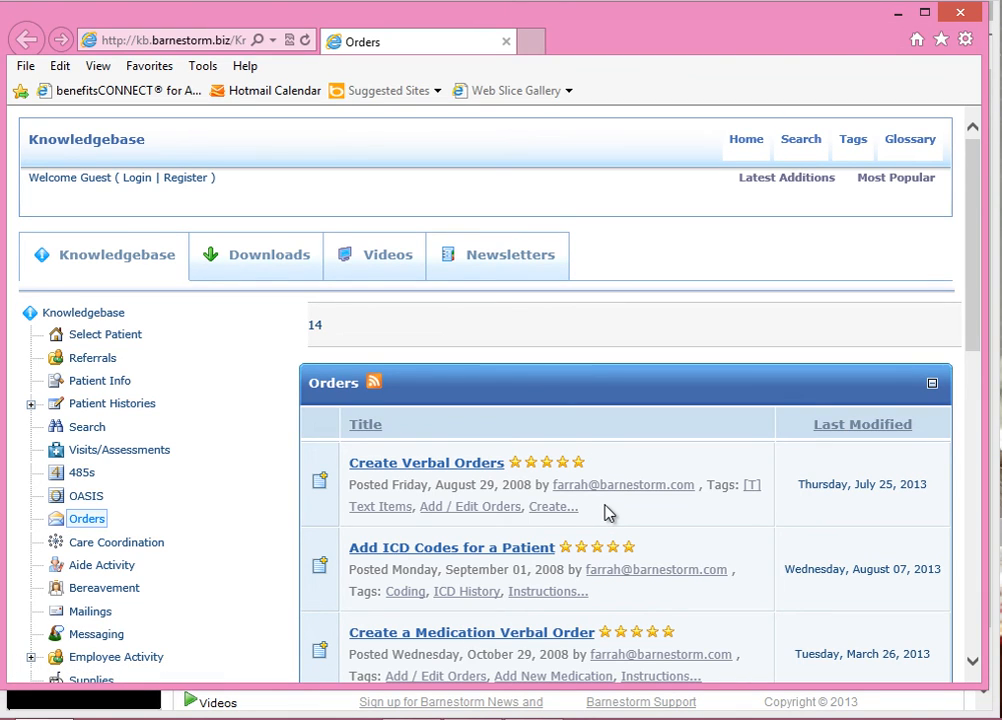
pyautogui.scroll(-5, 607, 513)
pyautogui.scroll(1, 437, 440)
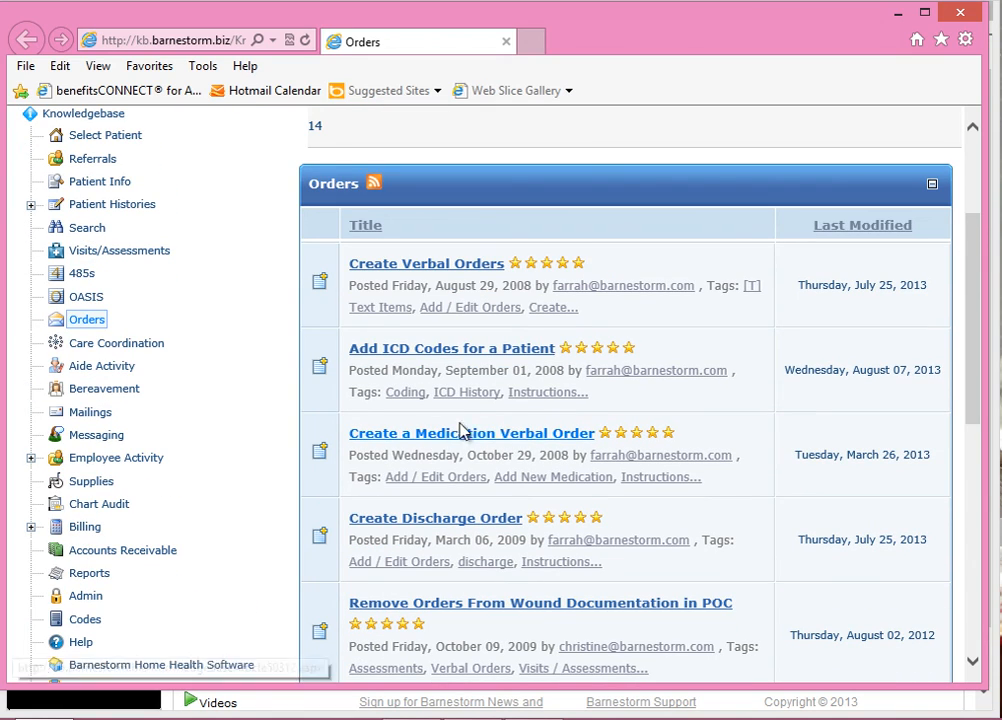
pyautogui.click(457, 352)
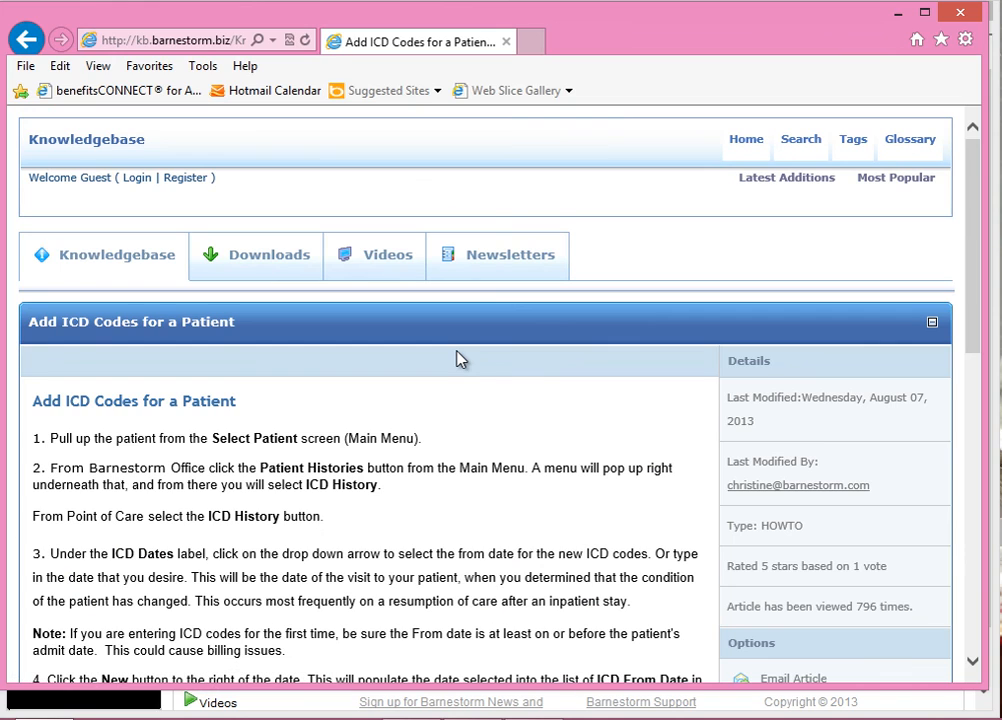
pyautogui.scroll(-4, 570, 425)
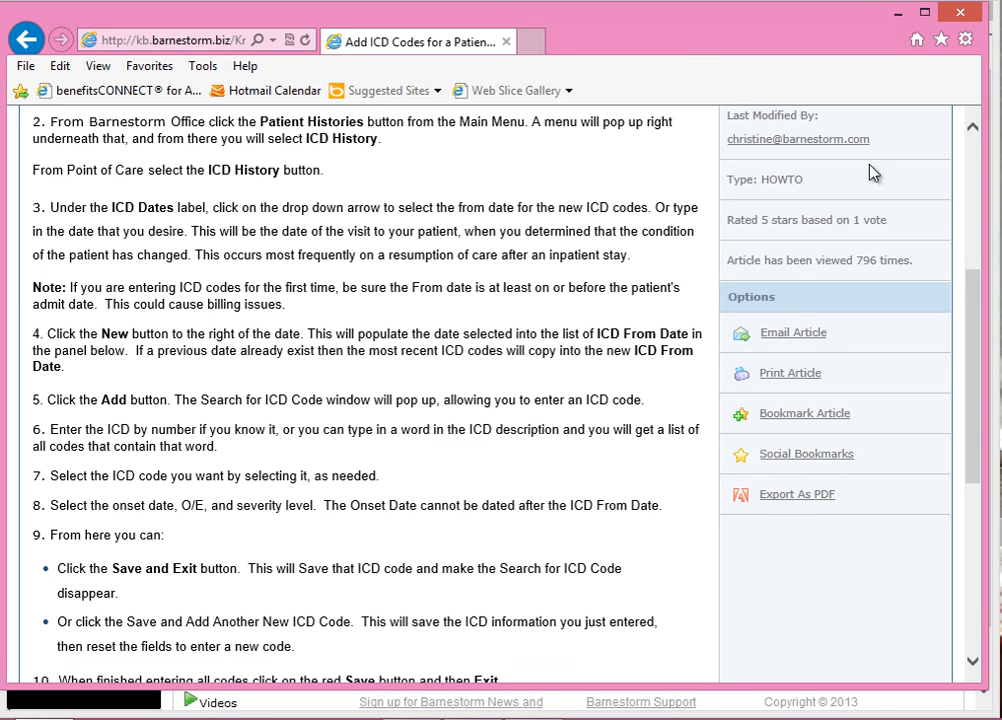
pyautogui.click(958, 17)
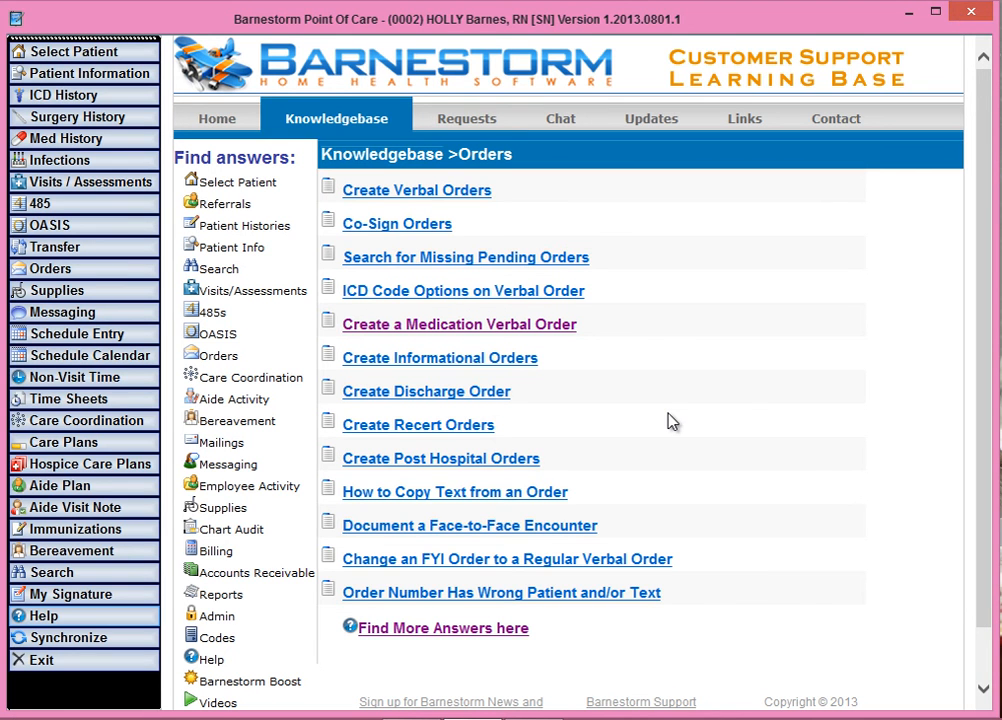